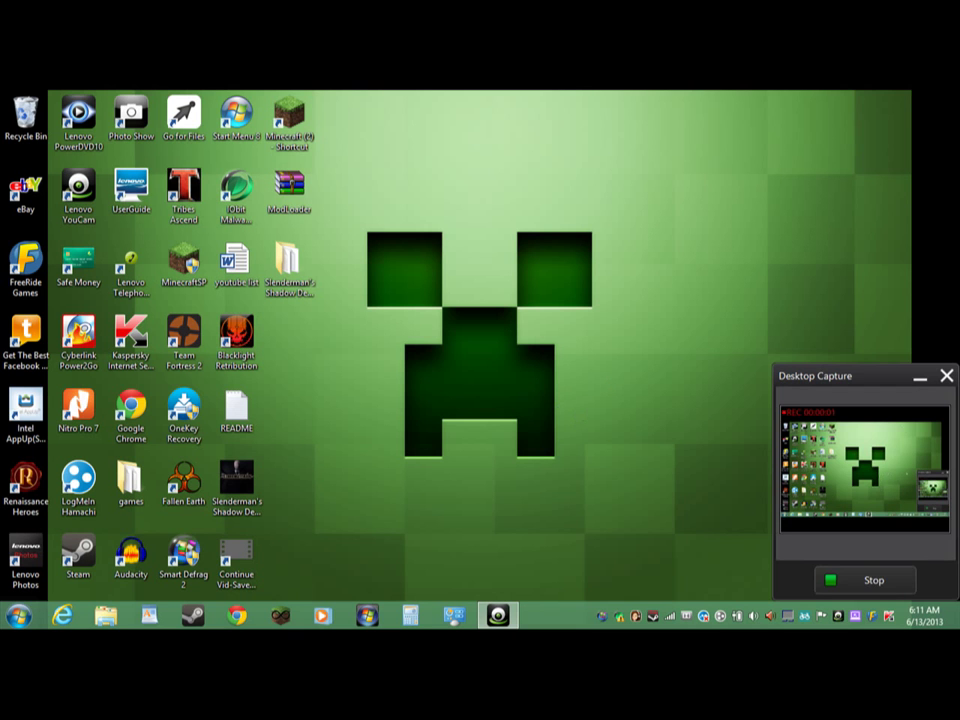
Step: Minimize the Desktop Capture window to reveal the desktop
left_click(920, 377)
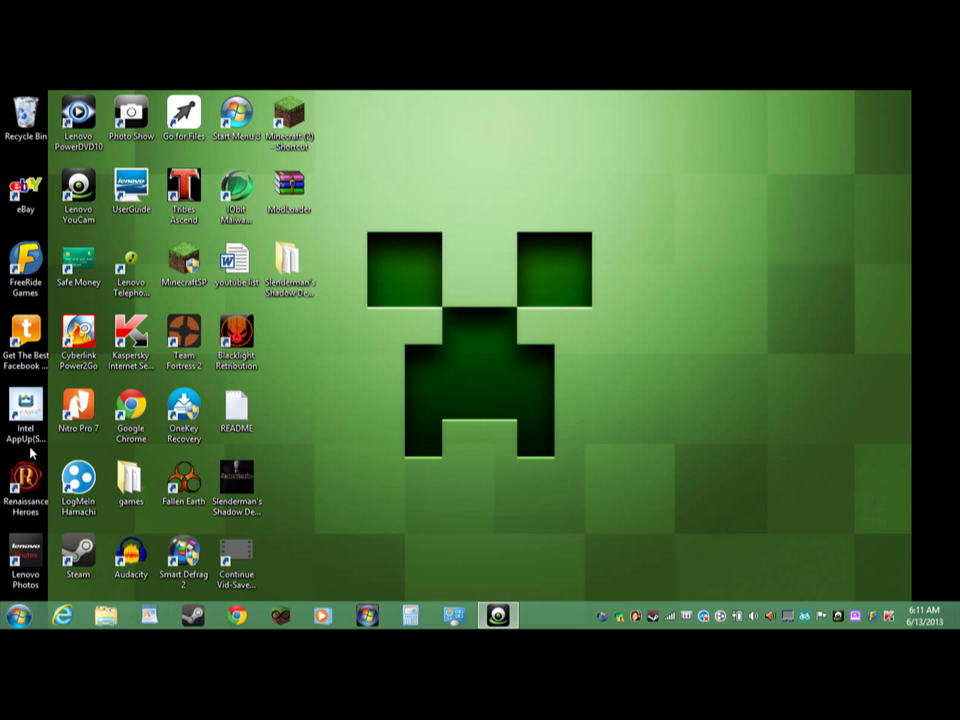
Step: Launch Chrome, close the extra tabs, and search Google for 'ice and salt challenge'
double_click(25, 195)
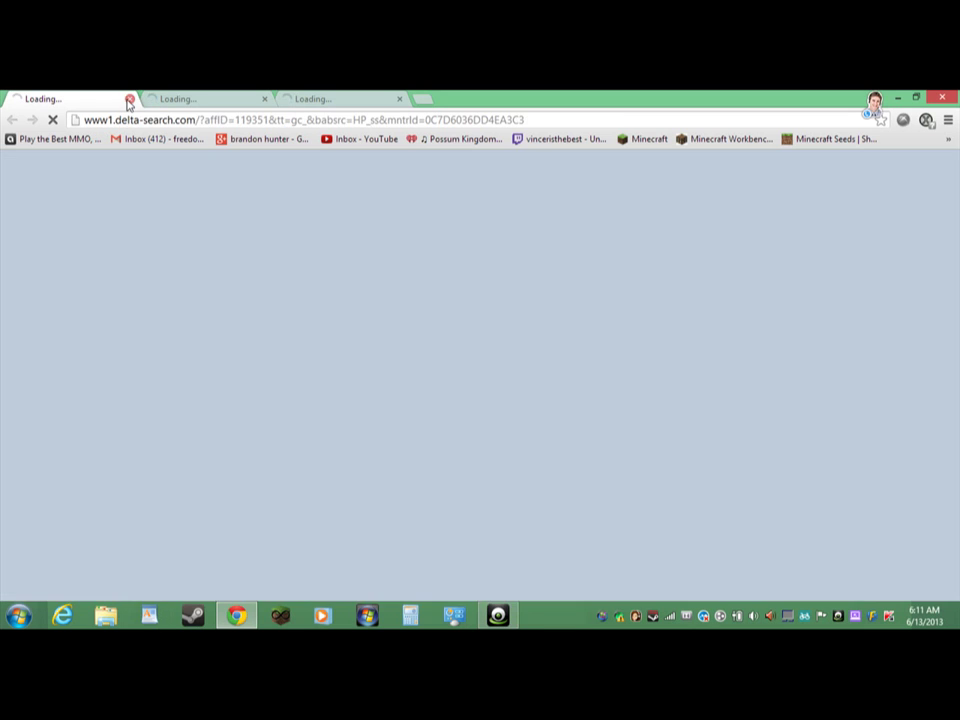
left_click(129, 99)
left_click(129, 99)
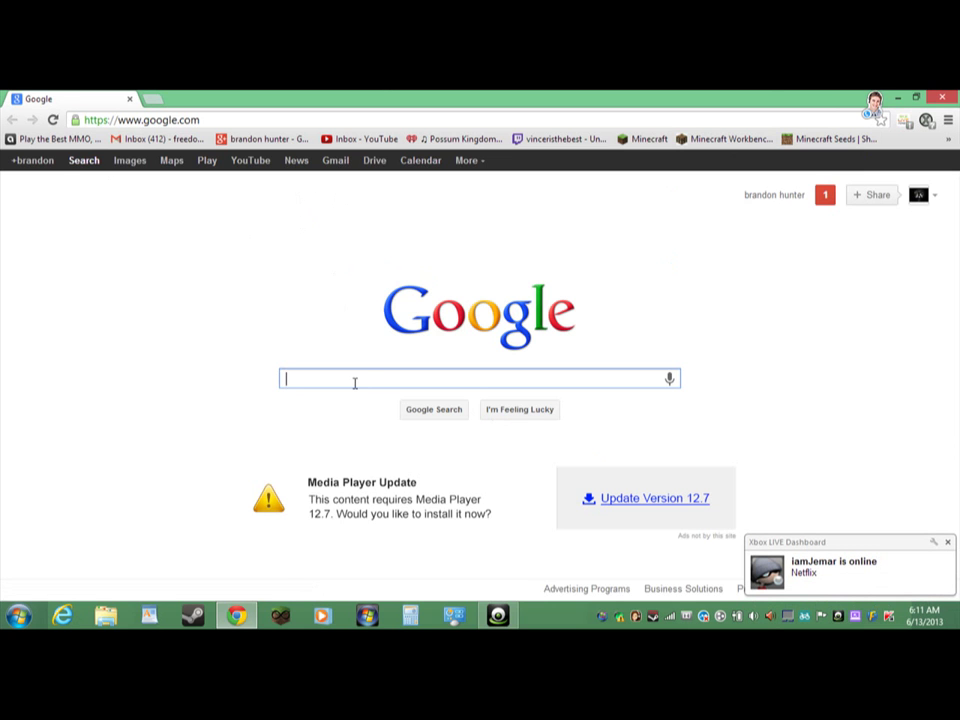
type("ice")
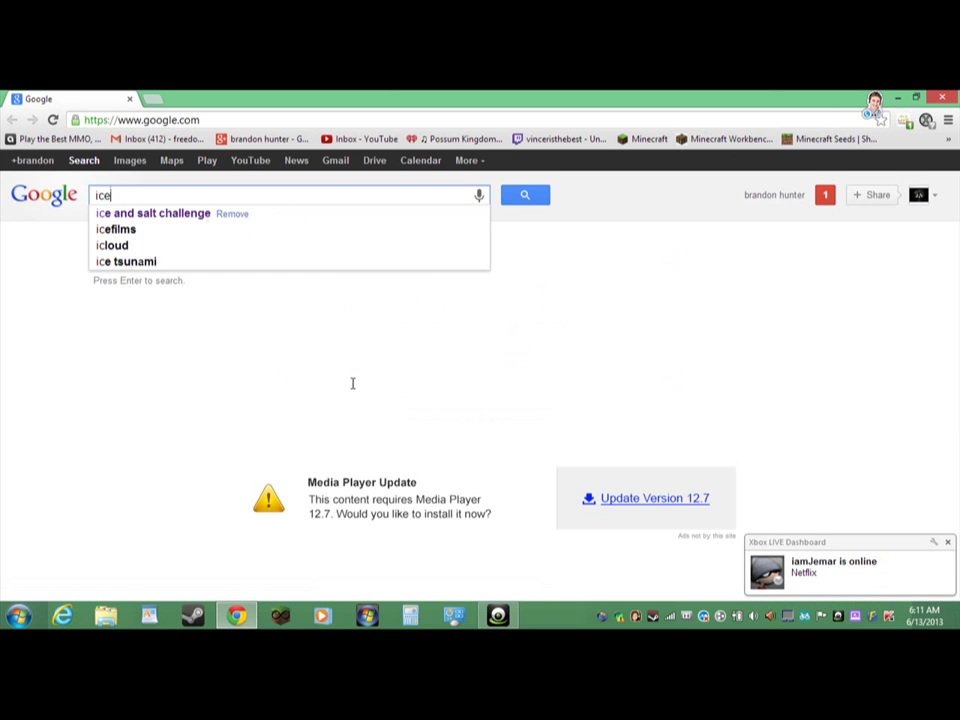
type(" and")
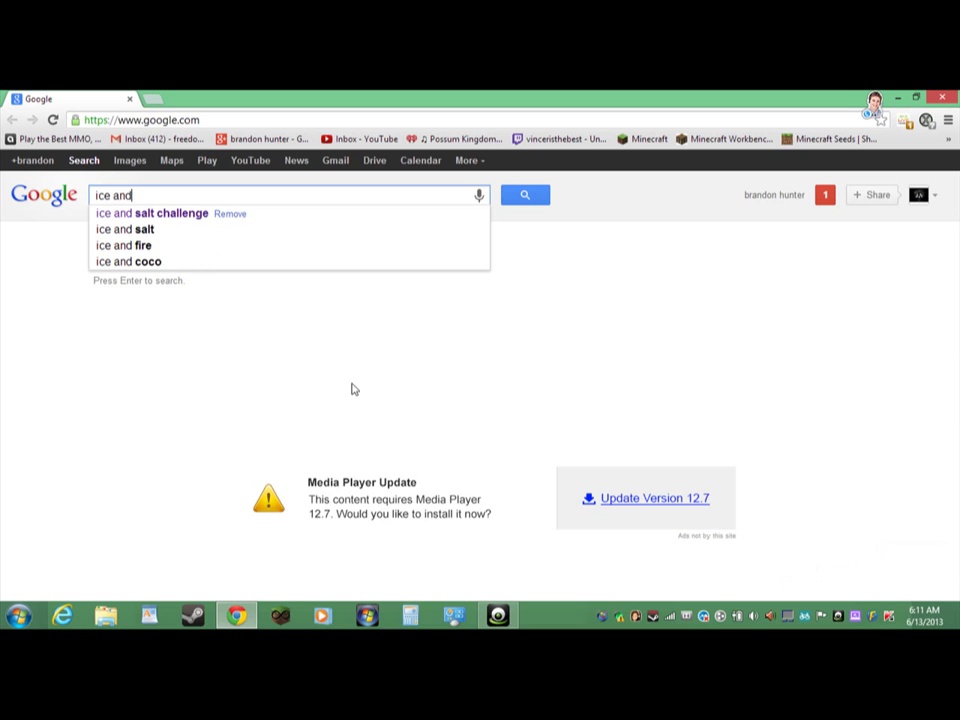
left_click(155, 214)
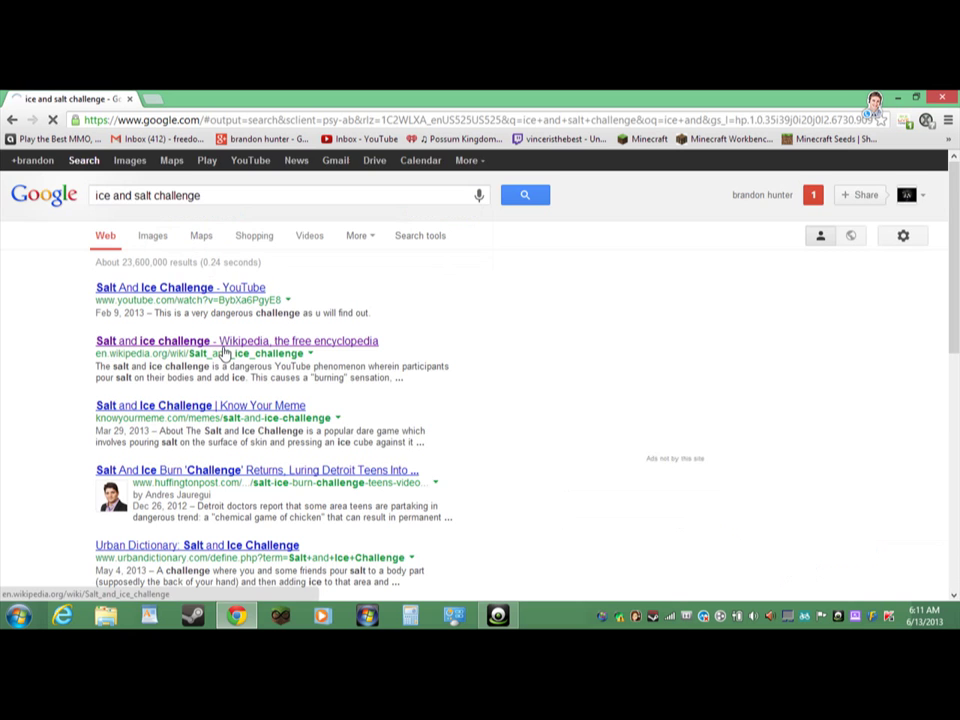
Step: Read the Wikipedia 'Salt and ice challenge' article, then restore Desktop Capture
left_click(222, 345)
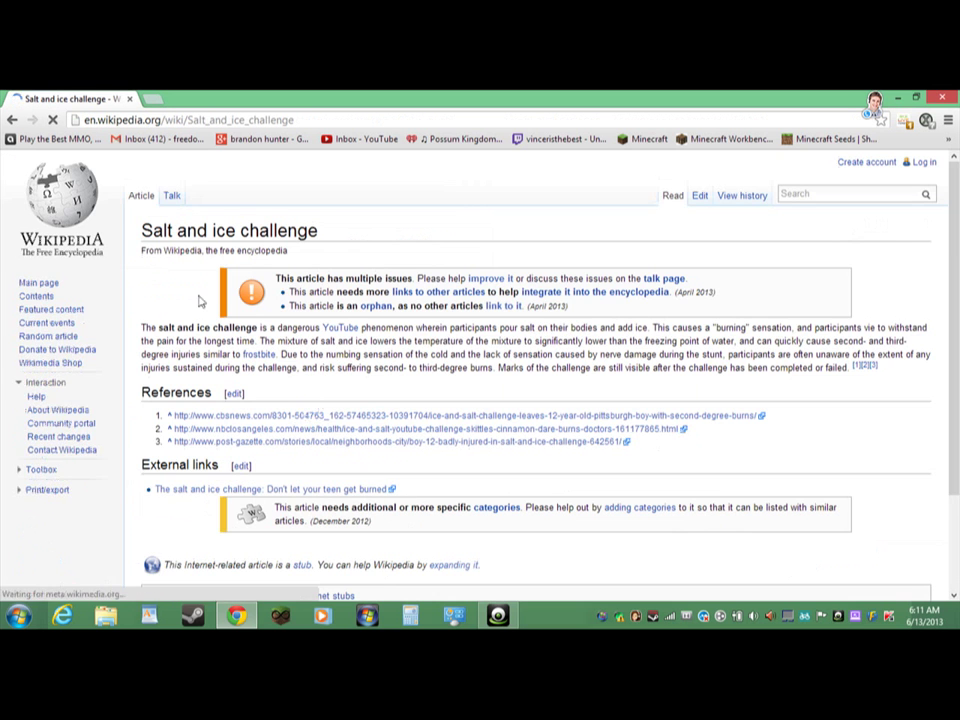
scroll(200, 300, "down", 3)
scroll(260, 290, "up", 1)
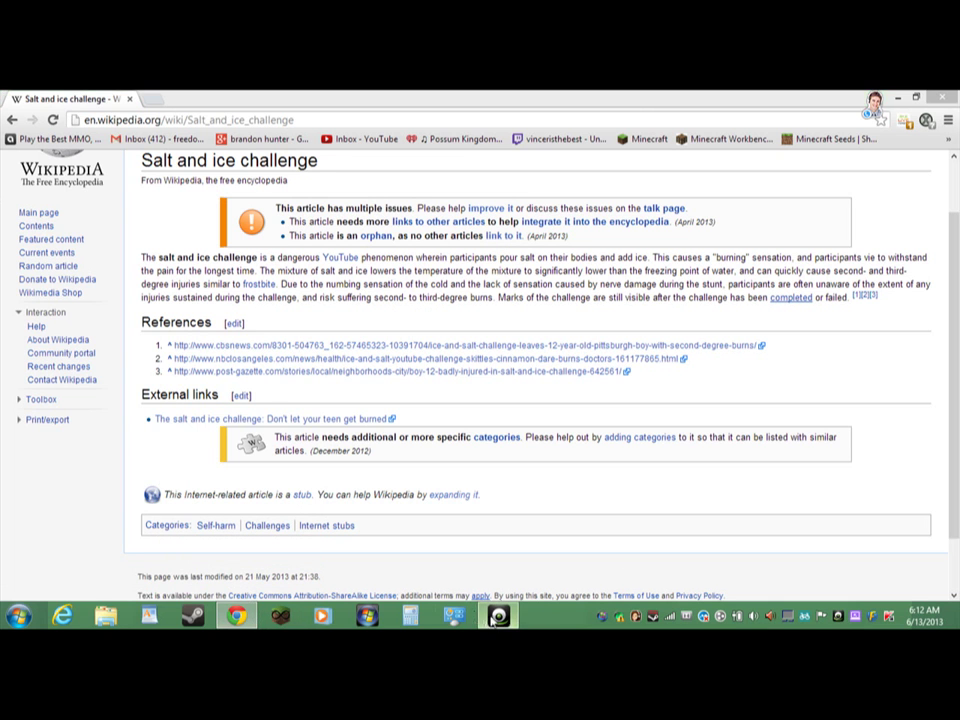
left_click(805, 615)
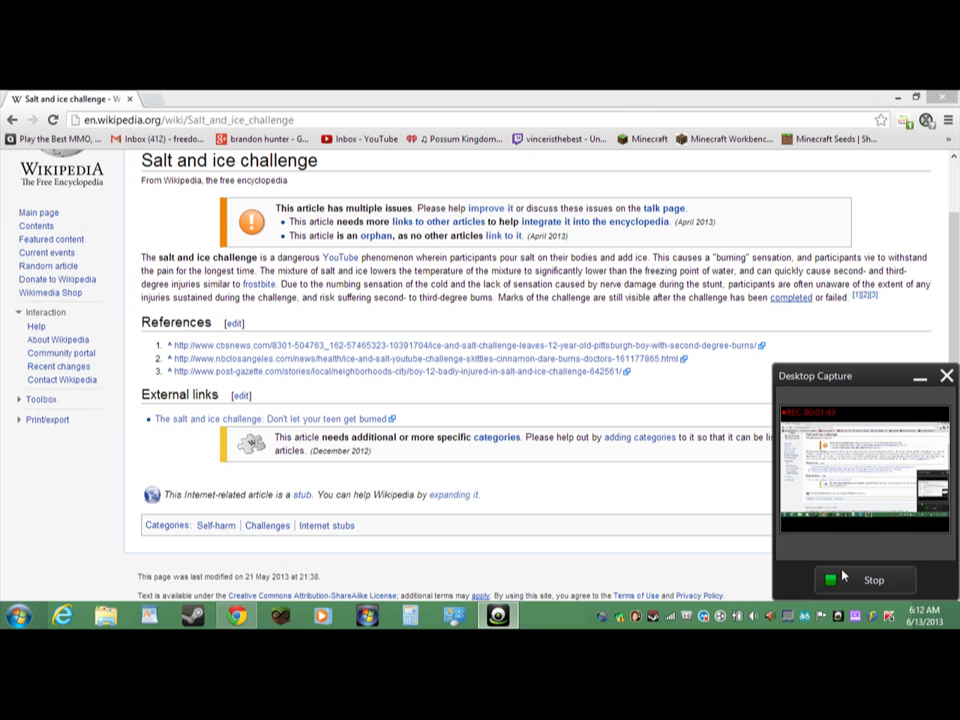